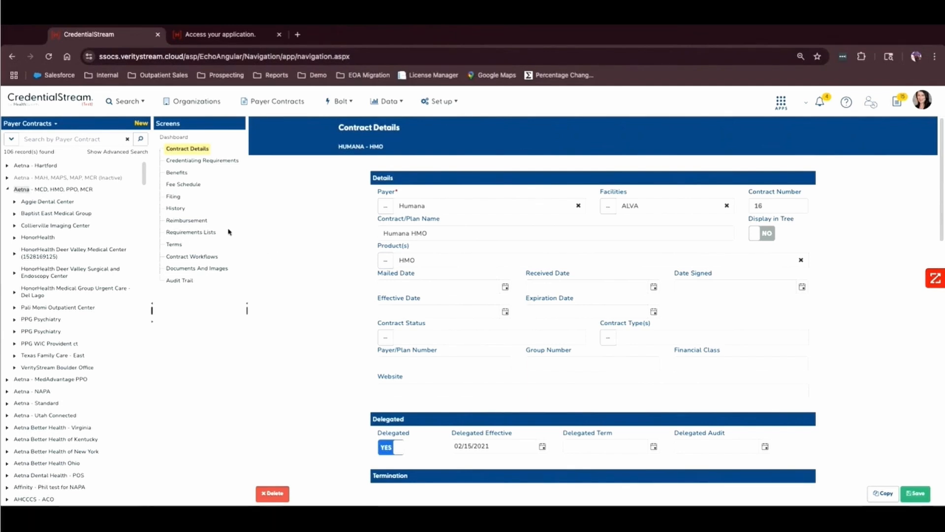
# Step: Review the Humana HMO contract details, including the delegated, termination, contacts, additional documents and notes sections
pyautogui.scroll(-1, 364, 232)
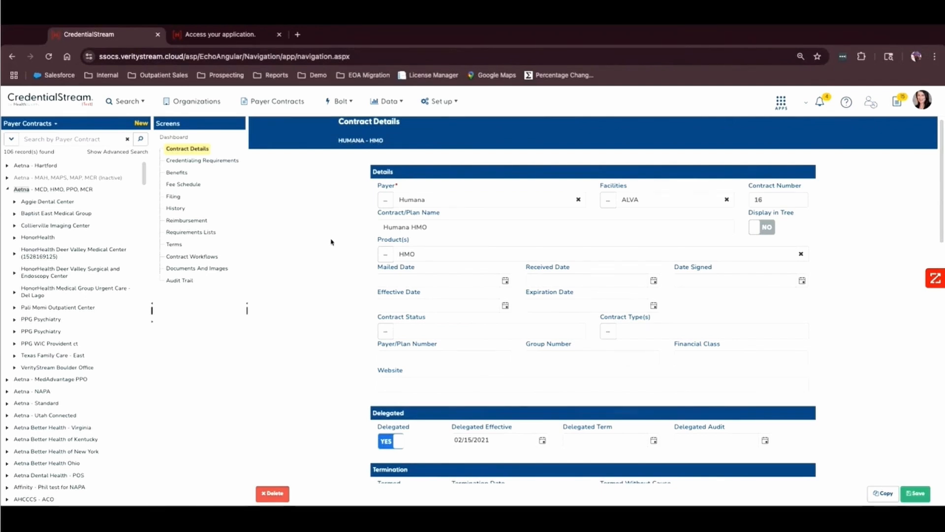
pyautogui.scroll(-1, 331, 242)
pyautogui.scroll(-6, 591, 295)
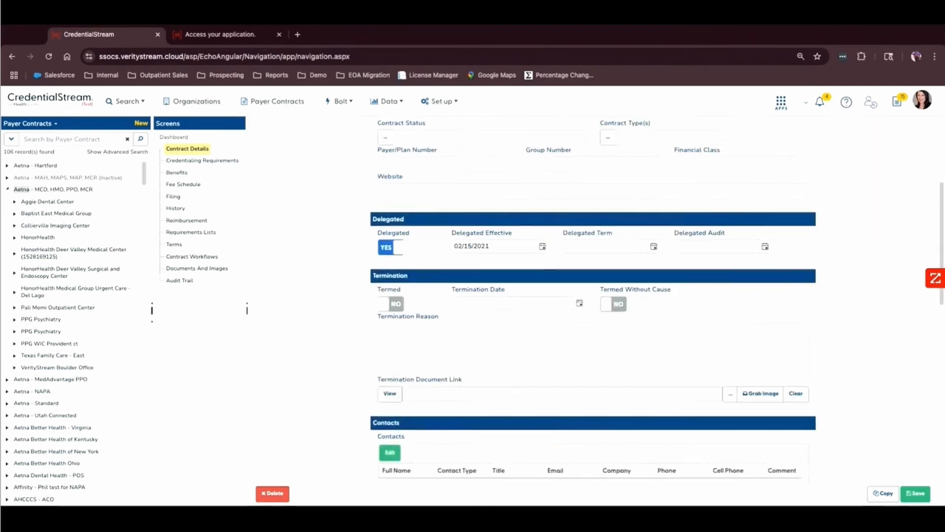
pyautogui.scroll(-1, 591, 296)
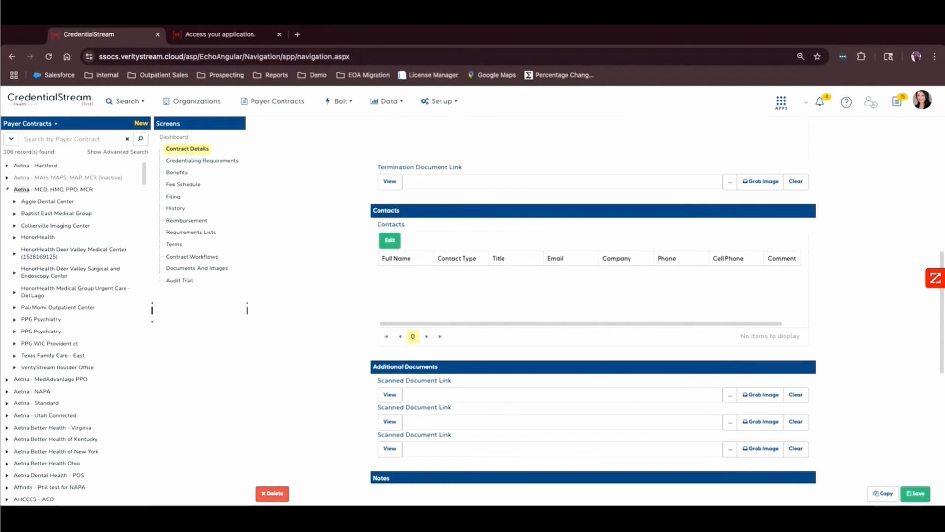
pyautogui.scroll(-1, 591, 295)
pyautogui.scroll(-1, 339, 234)
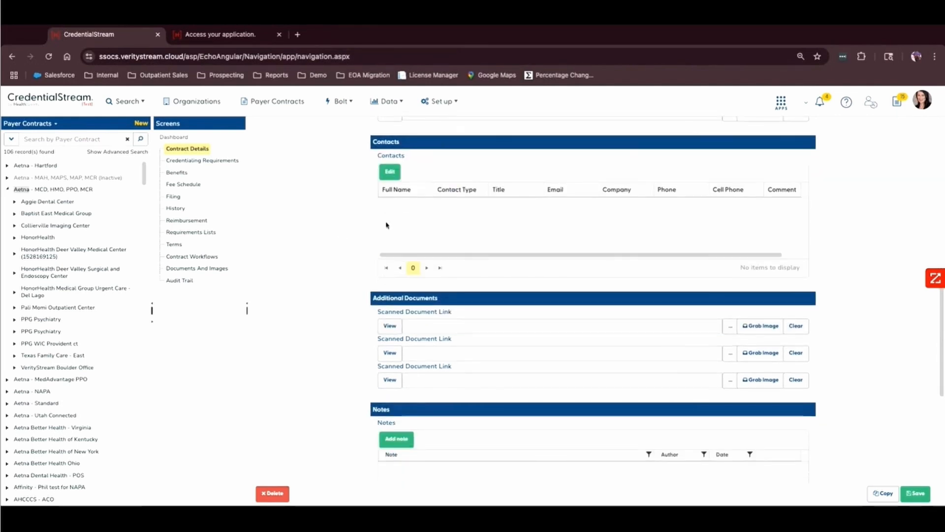
pyautogui.scroll(-1, 387, 225)
# Step: Go to the provider records and open the workflow list of the recently viewed provider
pyautogui.click(126, 101)
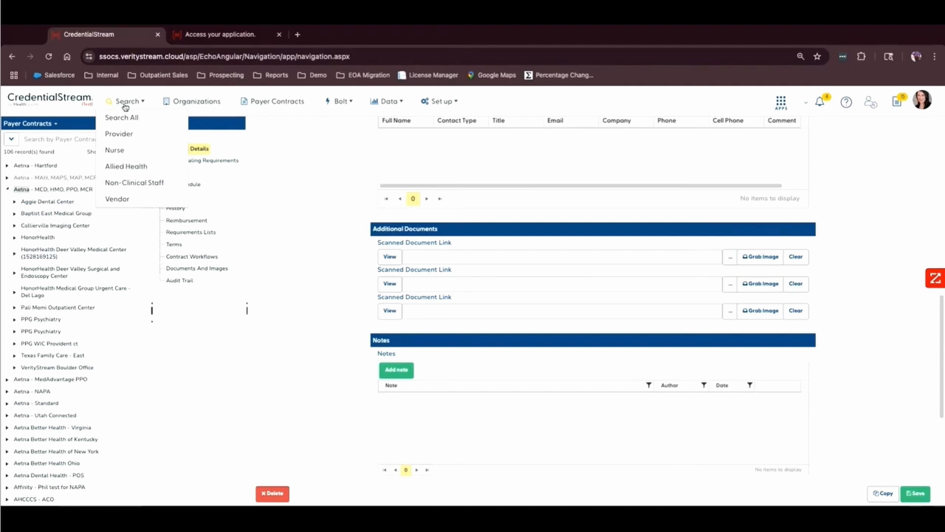
pyautogui.click(120, 133)
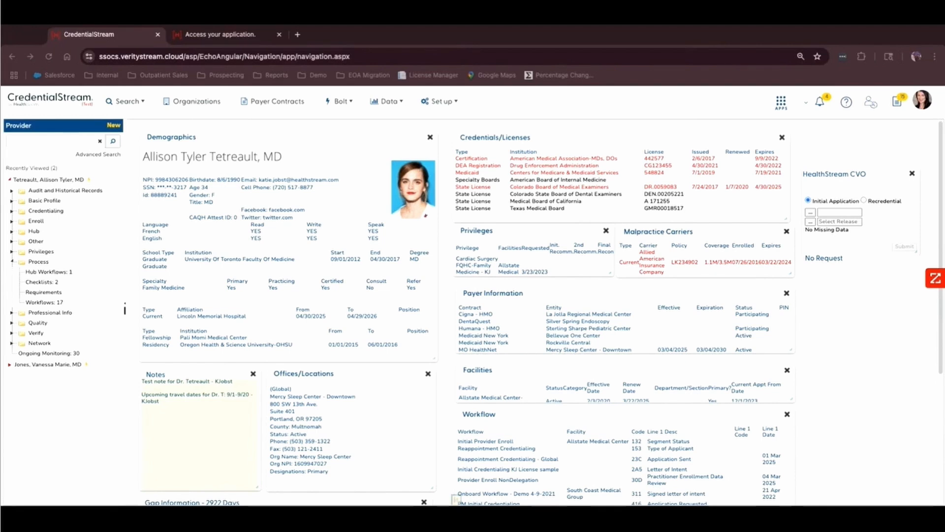
pyautogui.click(49, 302)
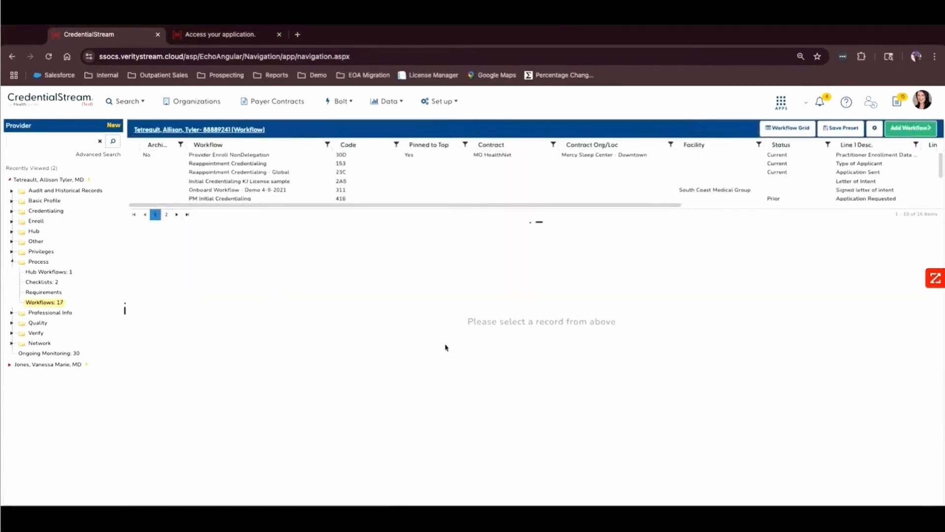
# Step: Look through the provider's workflows and open the Enrollment forms checklist to view its payer form segments
pyautogui.scroll(-4, 249, 202)
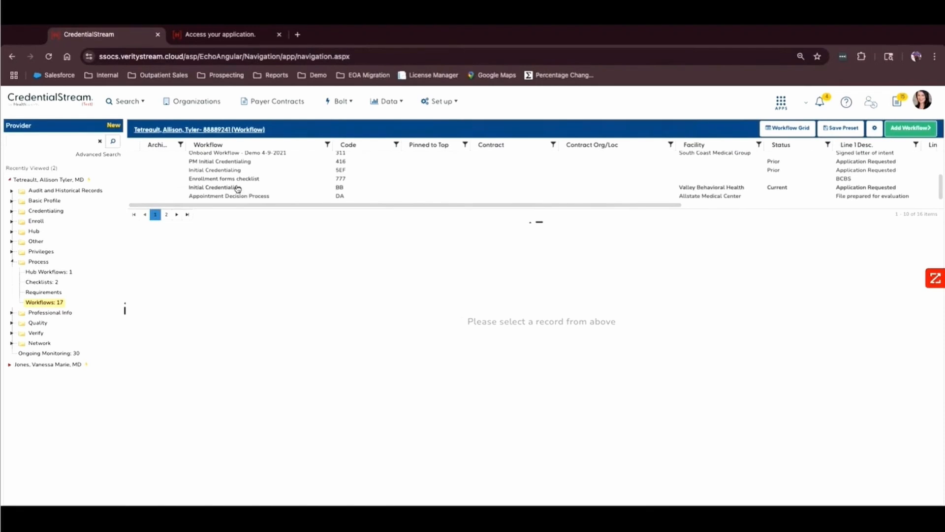
pyautogui.scroll(1, 240, 189)
pyautogui.scroll(3, 240, 188)
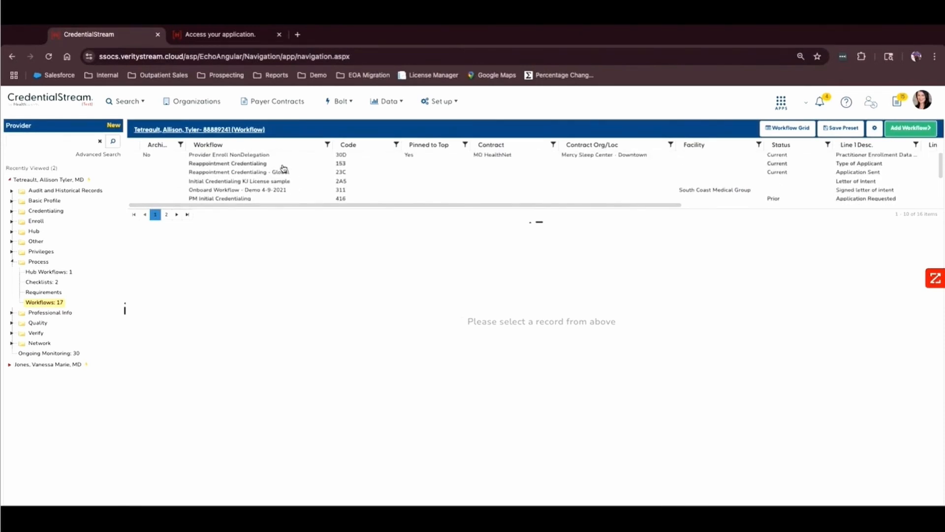
pyautogui.scroll(-3, 277, 170)
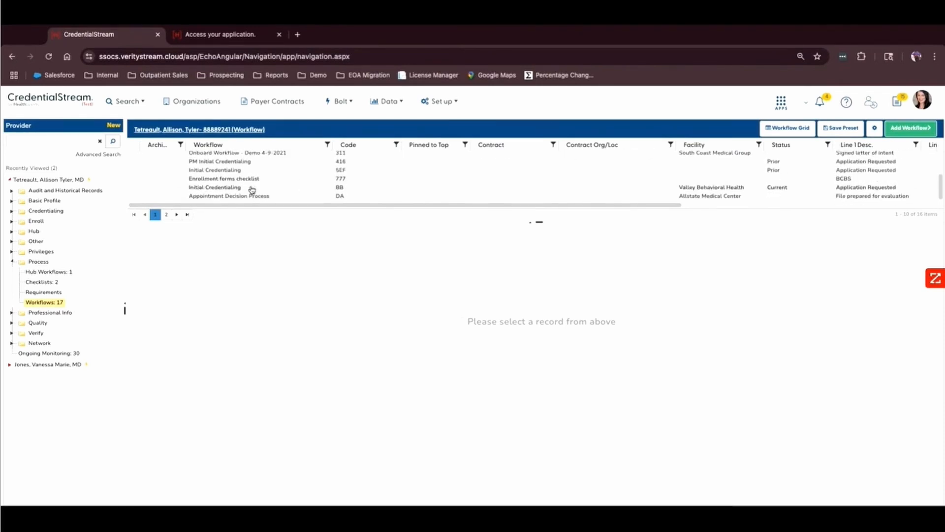
pyautogui.click(214, 179)
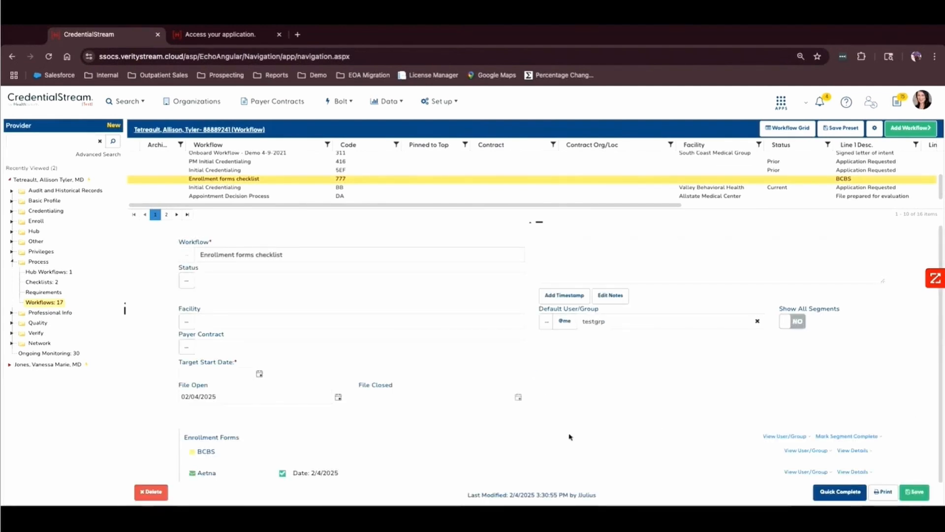
pyautogui.scroll(-1, 541, 404)
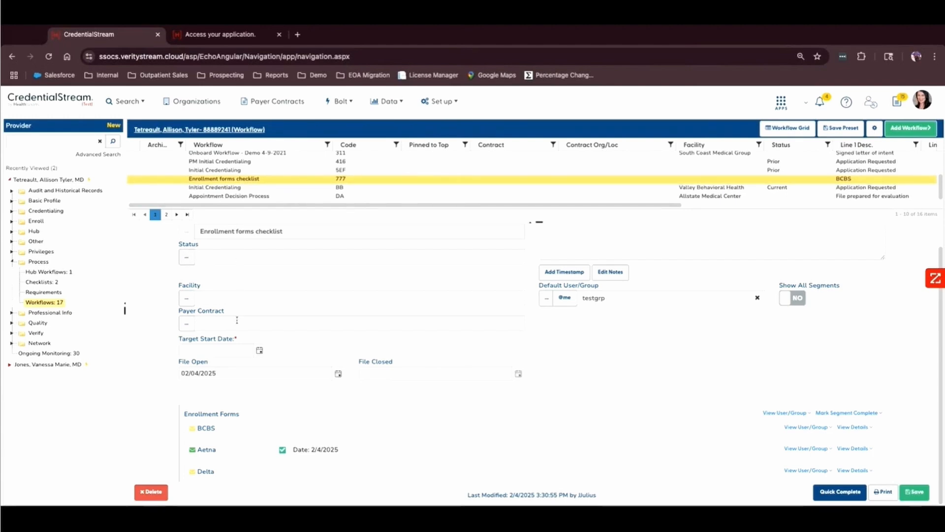
# Step: Check the application in the second browser tab, and open the Enroll quick view of provider payer contracts in the first
pyautogui.click(207, 35)
pyautogui.click(401, 354)
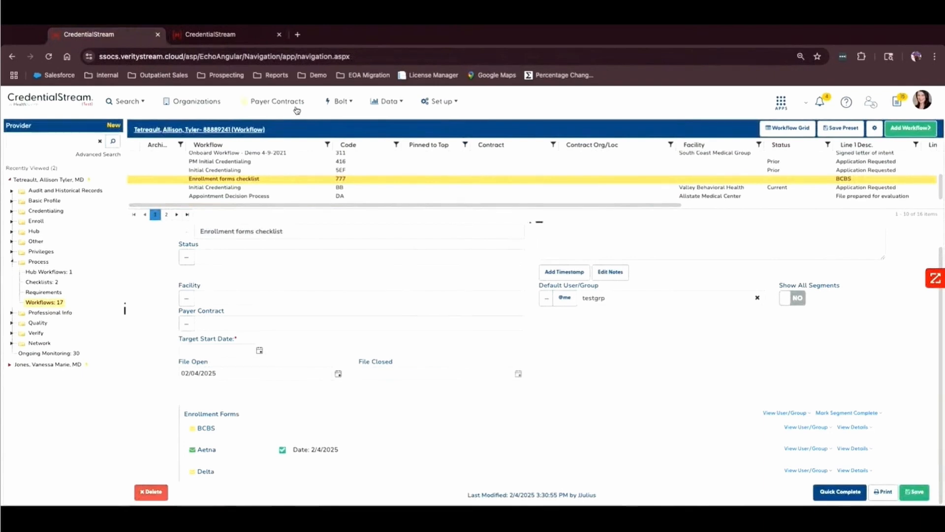
pyautogui.moveTo(386, 101)
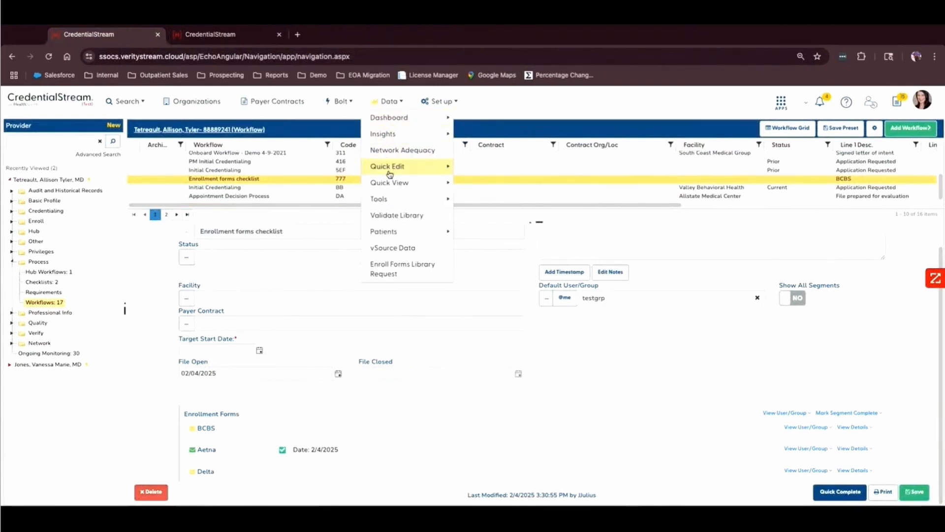
pyautogui.moveTo(390, 174)
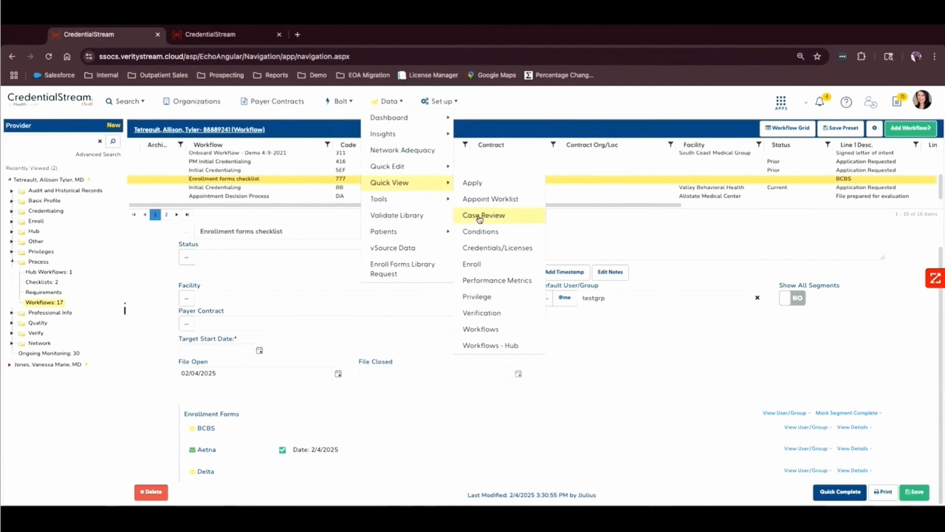
pyautogui.click(481, 270)
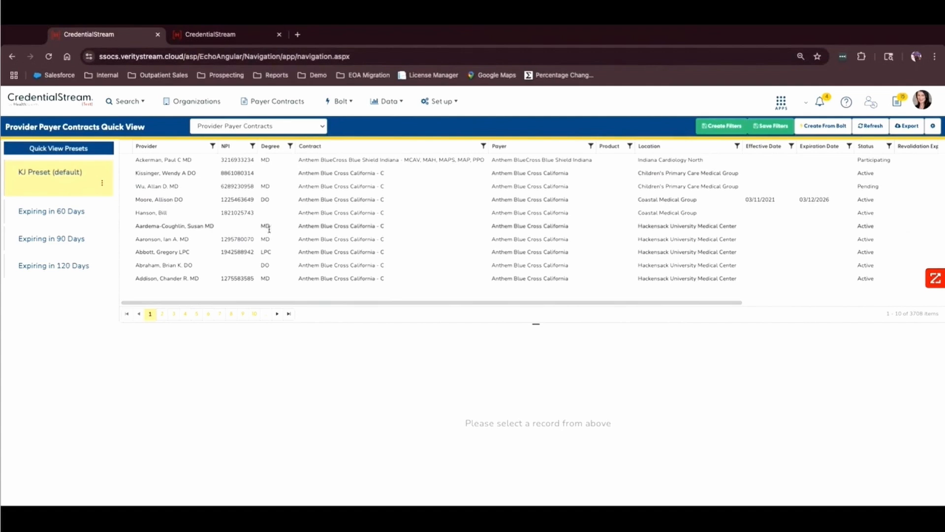
# Step: Open the first provider's Anthem Blue Cross California - C contract at Hackensack University Medical Center and review its product, location and provider details
pyautogui.click(205, 225)
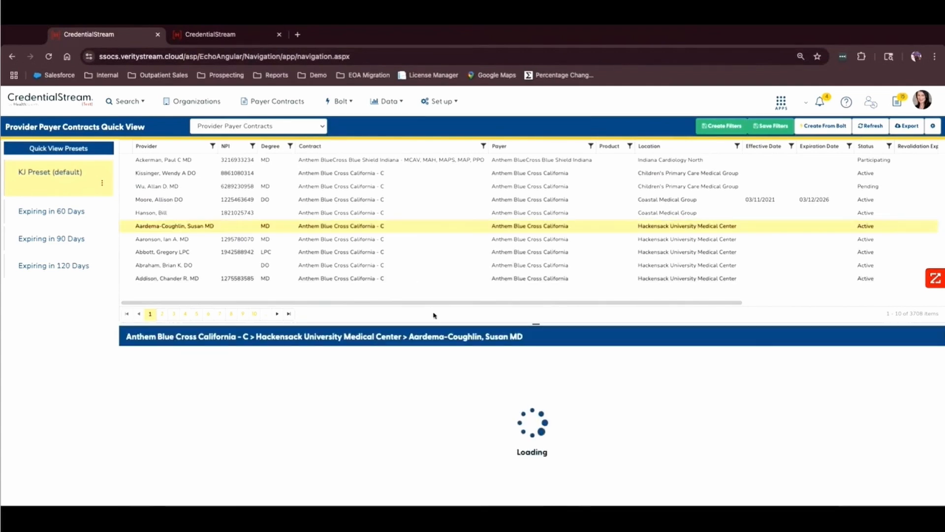
pyautogui.scroll(-5, 608, 376)
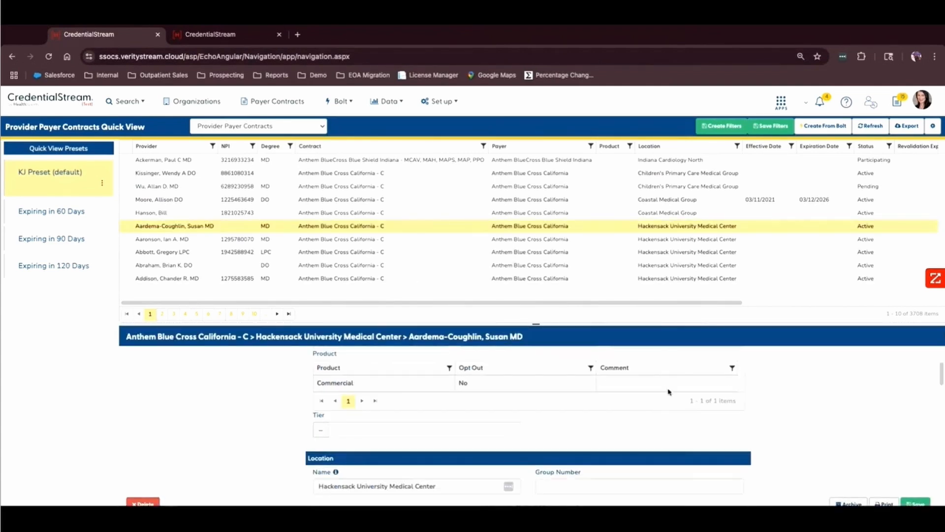
pyautogui.scroll(-1, 675, 395)
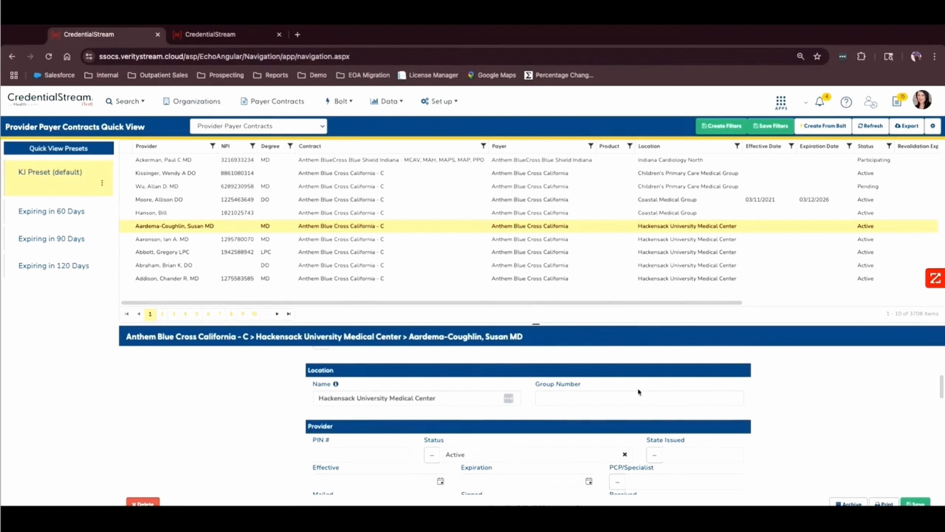
# Step: Return to the home dashboard and display the scheduled rosters in Roster Manager as a monthly calendar
pyautogui.click(213, 38)
pyautogui.click(127, 39)
pyautogui.click(64, 100)
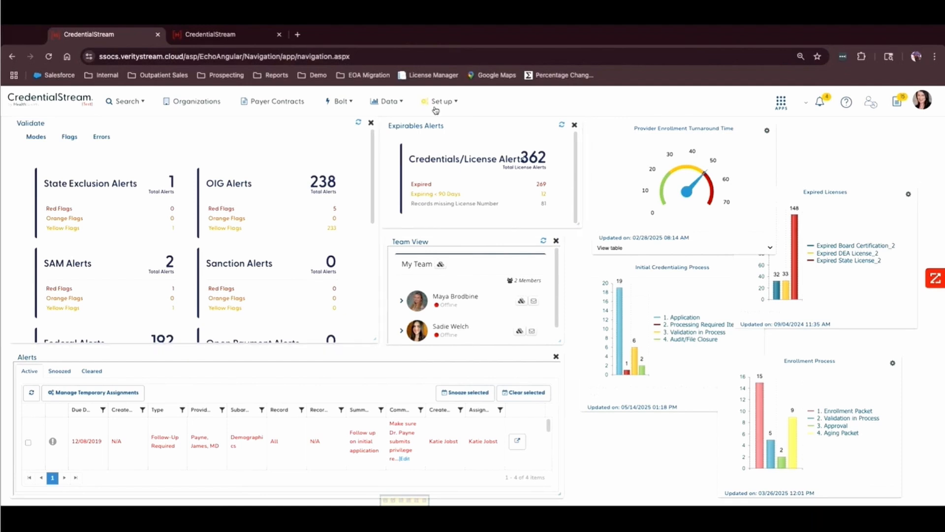
pyautogui.click(634, 190)
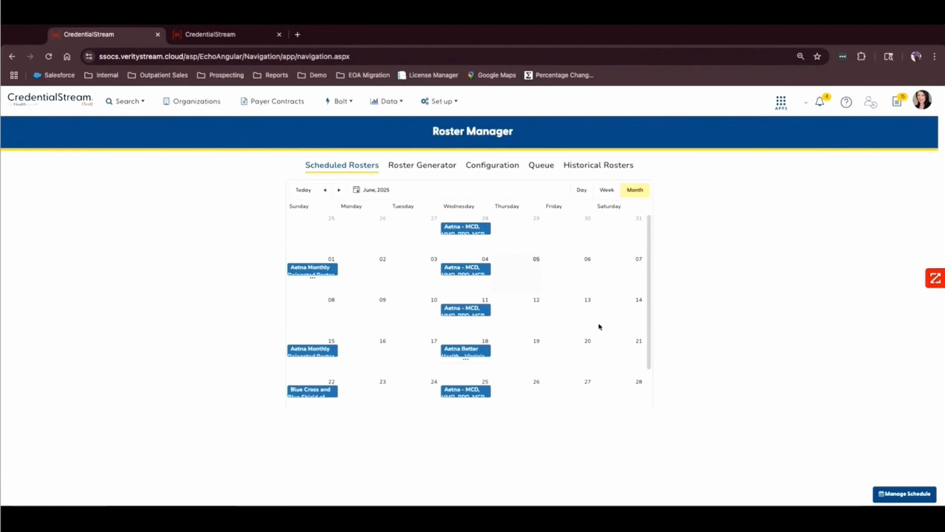
# Step: Open a roster template's Edit Sheets/Columns stage in the Roster Generator and review its column names, mapped fields and source details
pyautogui.click(400, 166)
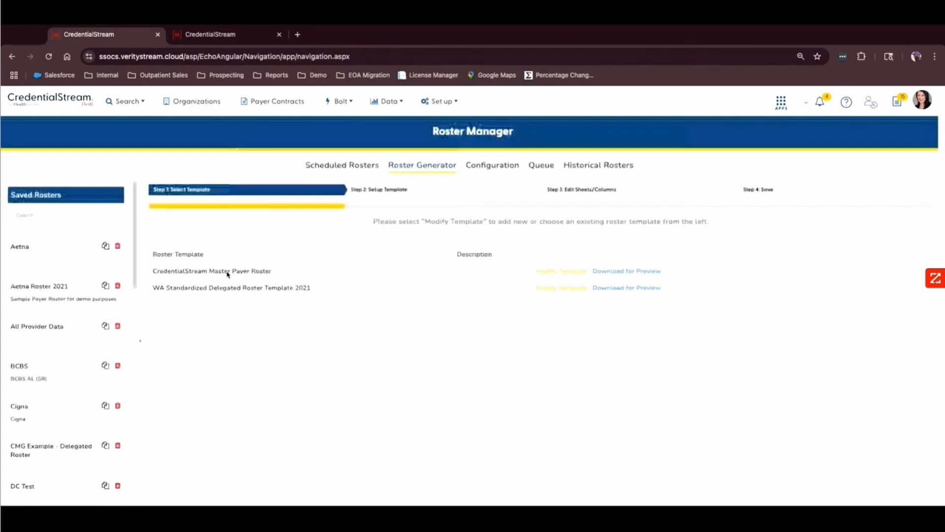
pyautogui.click(486, 193)
pyautogui.click(583, 192)
pyautogui.scroll(-1, 291, 328)
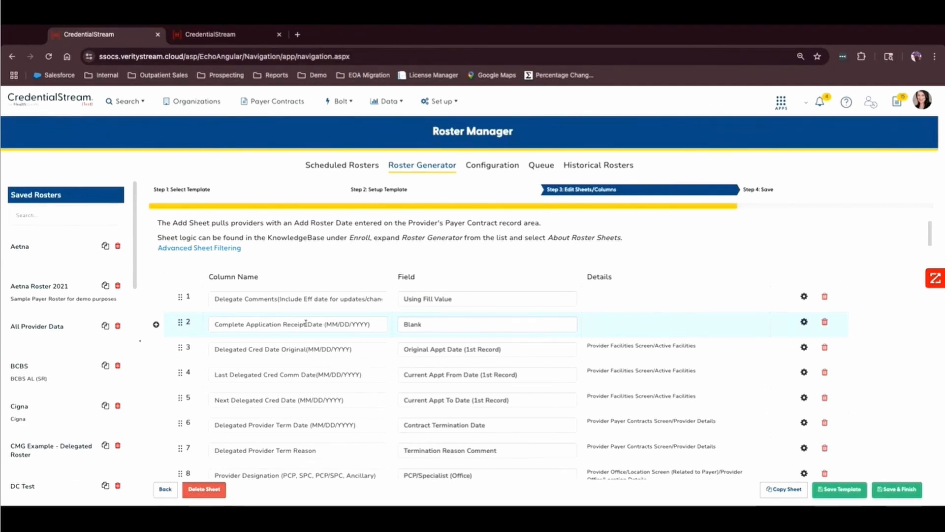
pyautogui.scroll(-1, 307, 325)
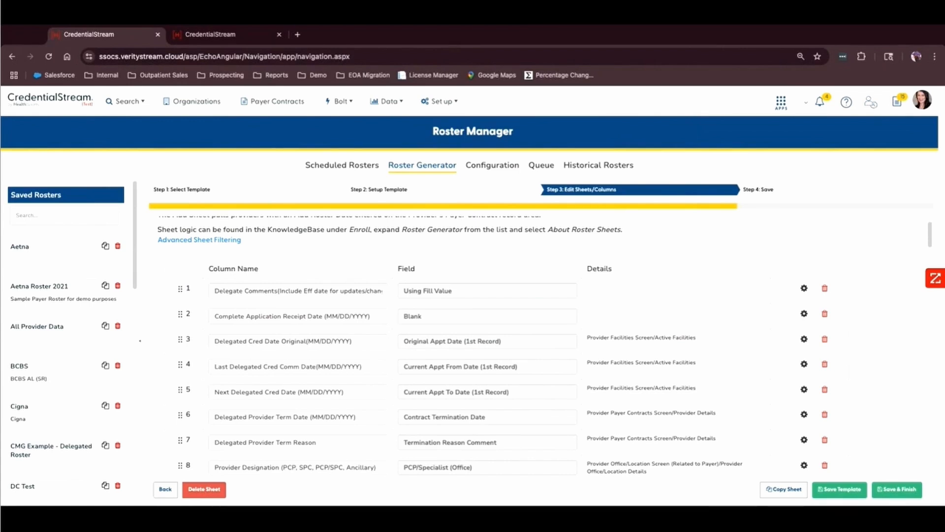
pyautogui.scroll(-1, 315, 281)
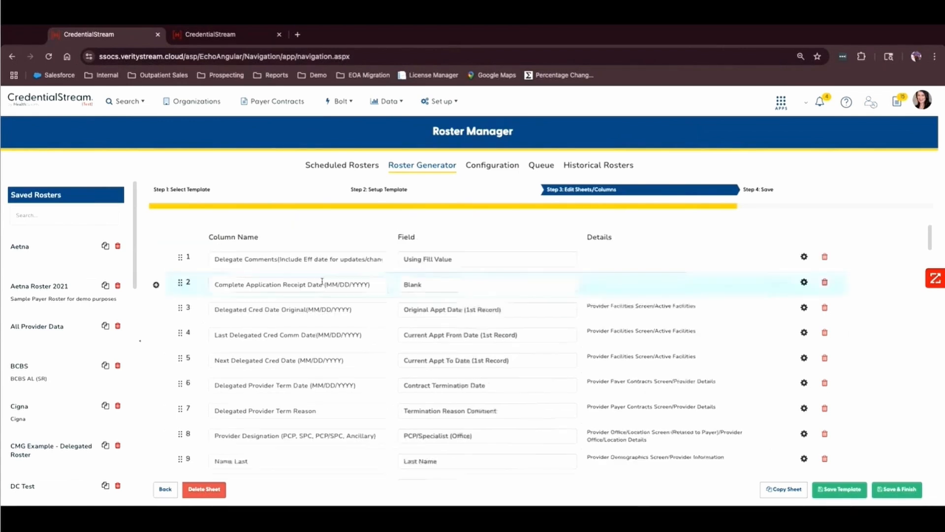
pyautogui.scroll(-1, 380, 279)
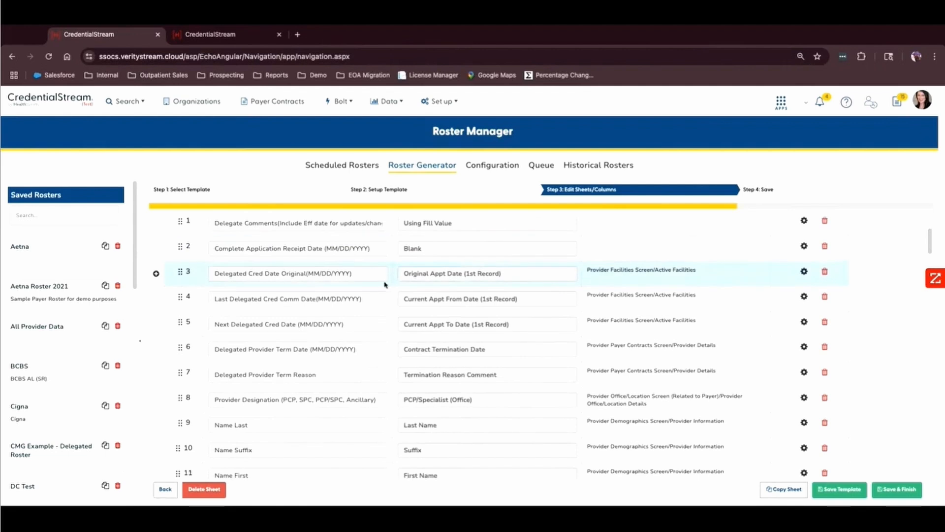